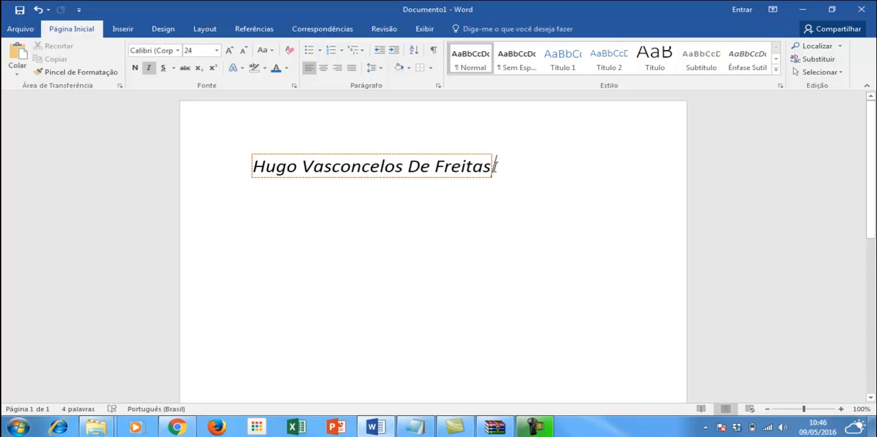
# Write the heading "Esportes que eu gosto" on a new line below the name, leaving a gap between them.
pyautogui.hotkey('ctrl', 'z')
pyautogui.write('Com')
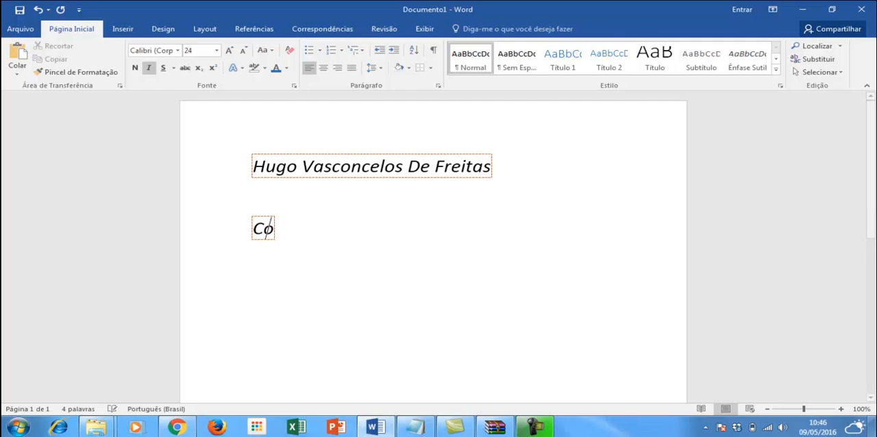
pyautogui.press('BackSpace')
pyautogui.press('BackSpace')
pyautogui.press('BackSpace')
pyautogui.write('Espor')
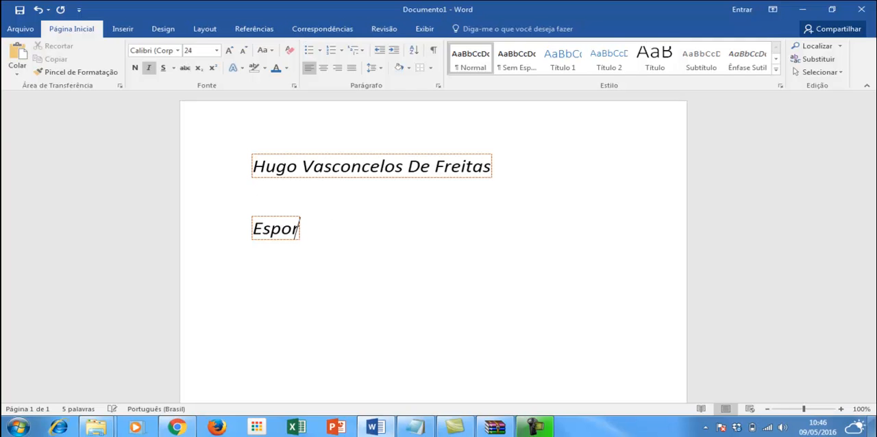
pyautogui.write('tes que eu gosto')
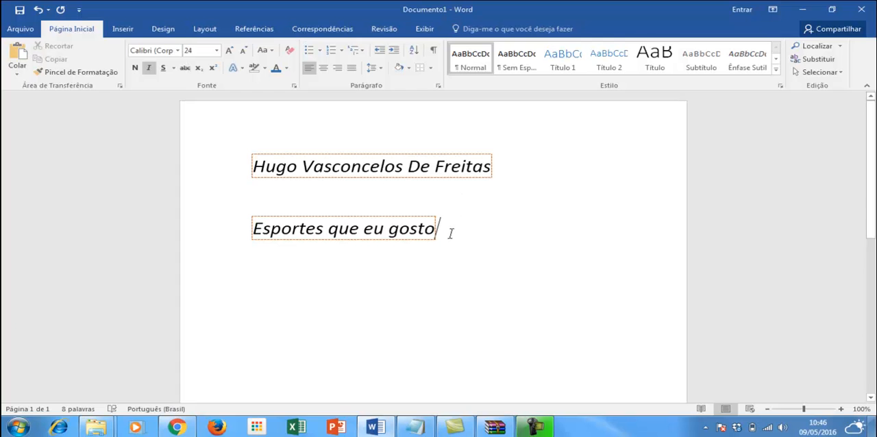
# Clear all formatting from the heading "Esportes que eu gosto" and make it bold at font size 15.
pyautogui.tripleClick(394, 235)
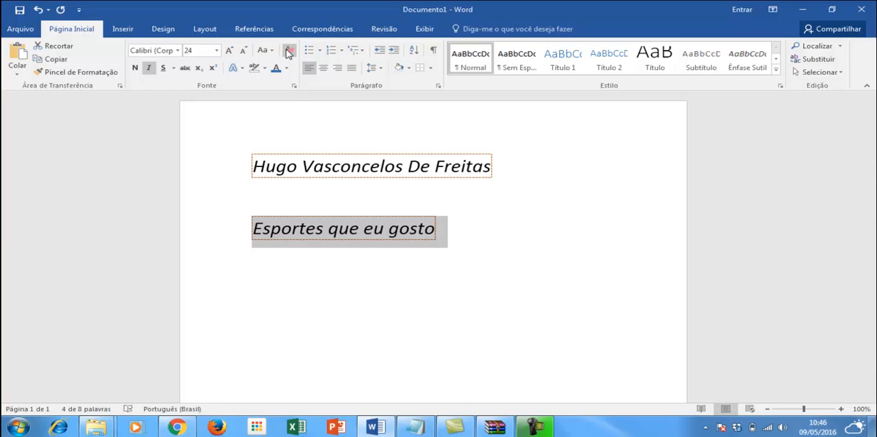
pyautogui.click(288, 53)
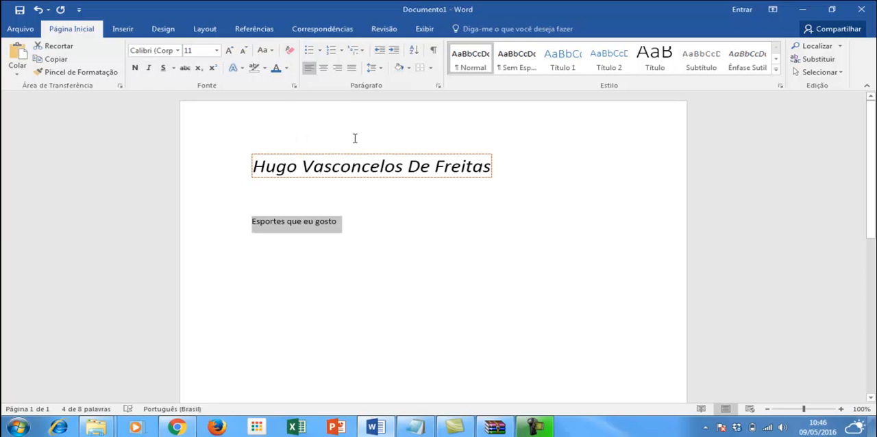
pyautogui.click(202, 54)
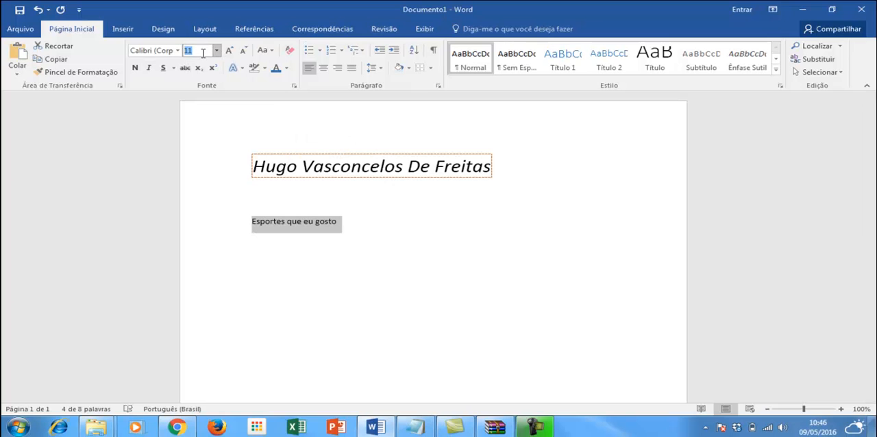
pyautogui.write('15')
pyautogui.press('Return')
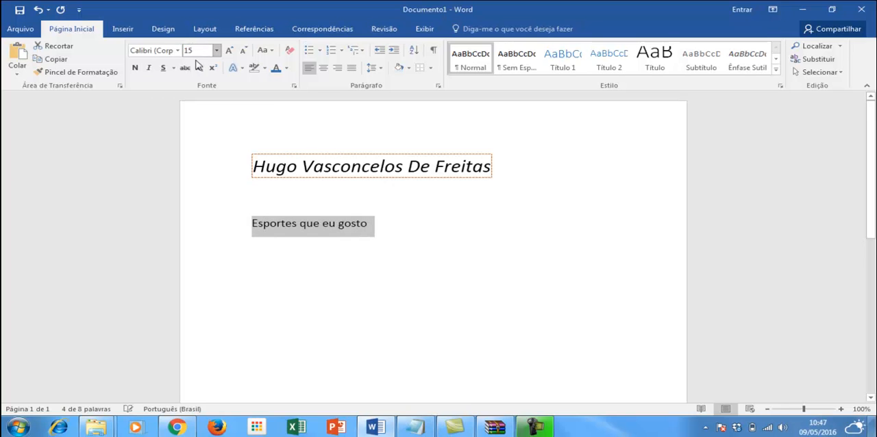
pyautogui.click(135, 68)
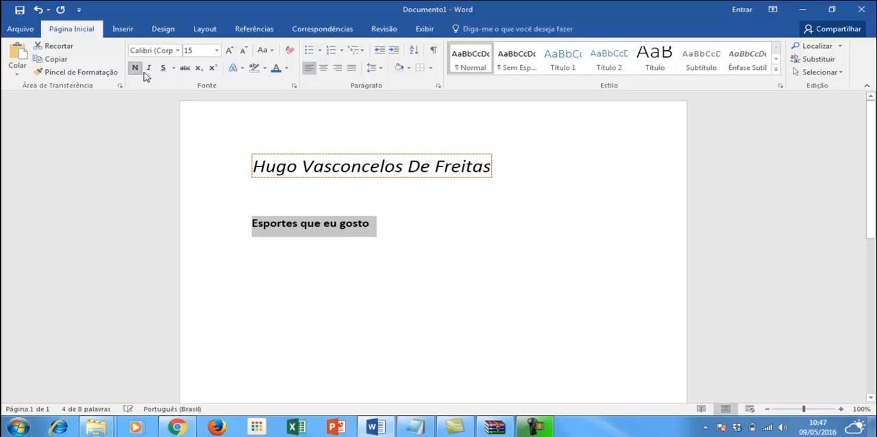
# Change the font of the heading "Esportes que eu gosto" to Copperplate Gothic Light.
pyautogui.click(178, 51)
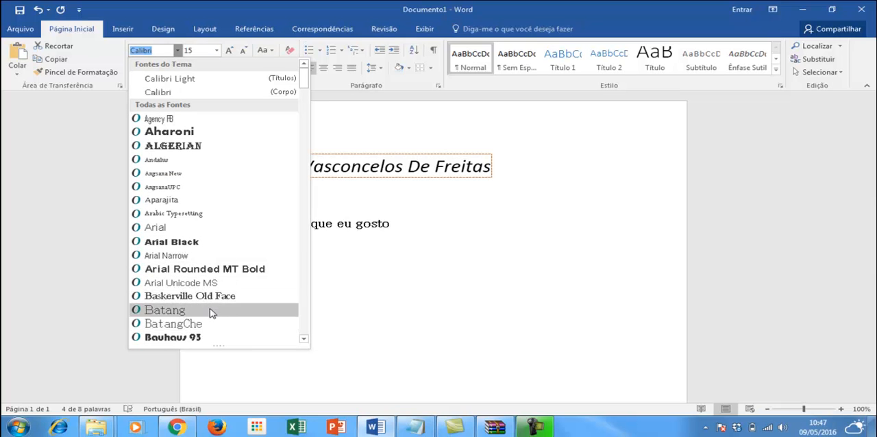
pyautogui.scroll(-3, 189, 322)
pyautogui.scroll(-4, 206, 301)
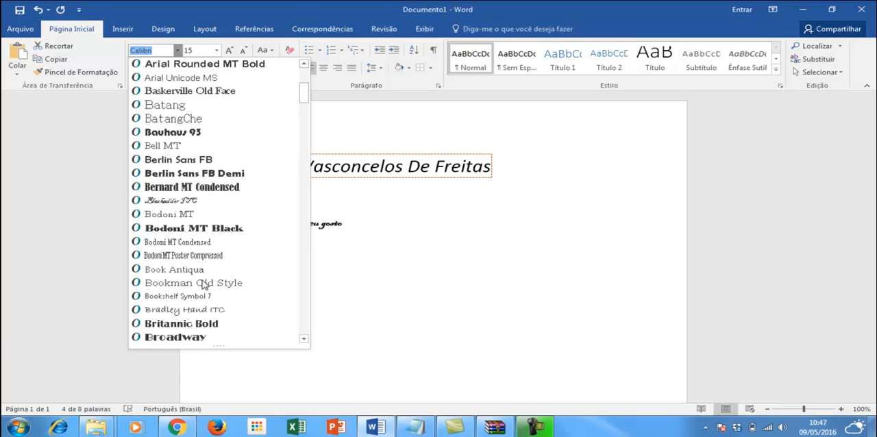
pyautogui.scroll(-7, 206, 302)
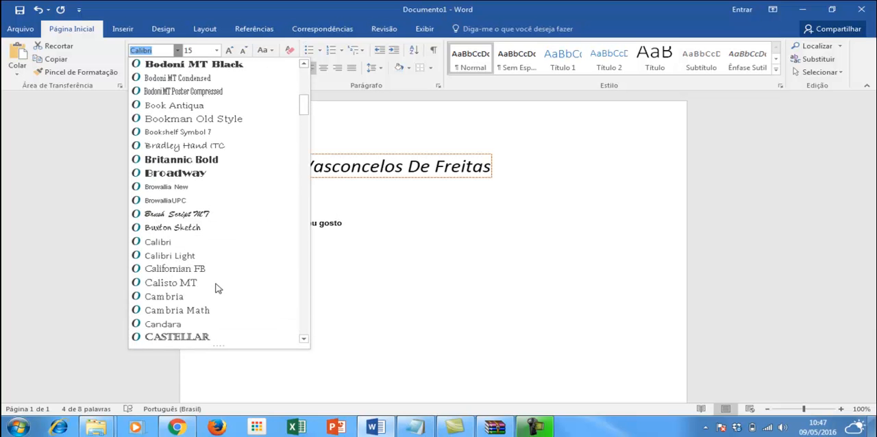
pyautogui.scroll(-1, 203, 261)
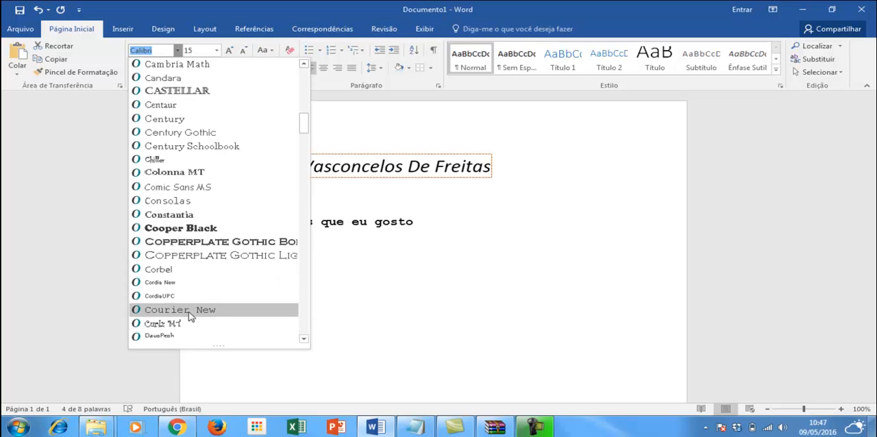
pyautogui.click(209, 256)
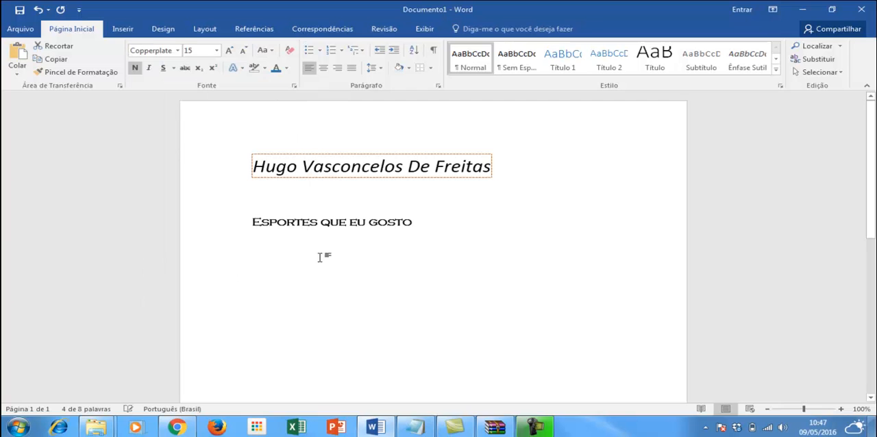
# Add the sports "Futebol", "Voley" and "Basquete" on separate lines below the heading.
pyautogui.click(427, 231)
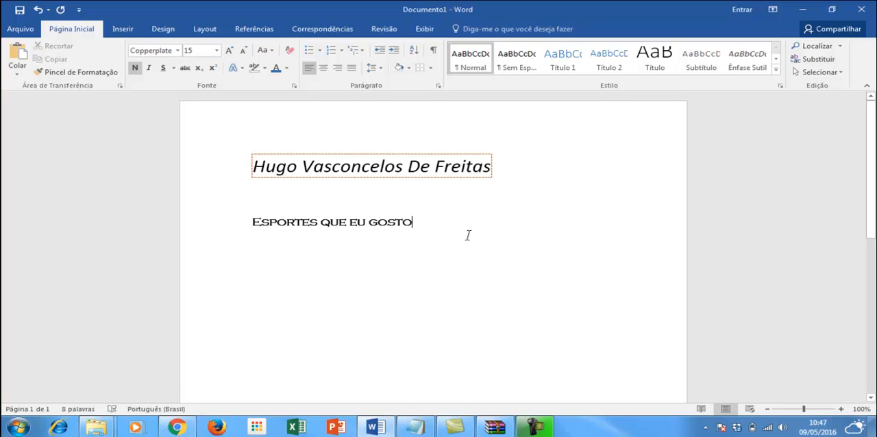
pyautogui.press('Return')
pyautogui.write('Fute')
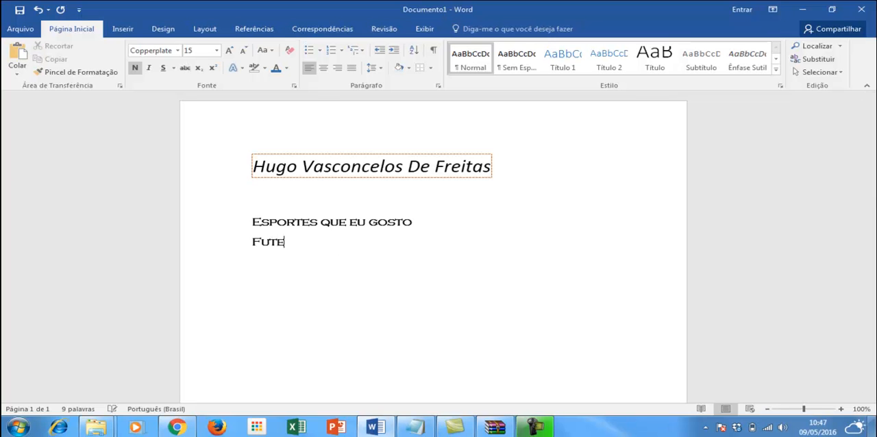
pyautogui.write('bol Voley')
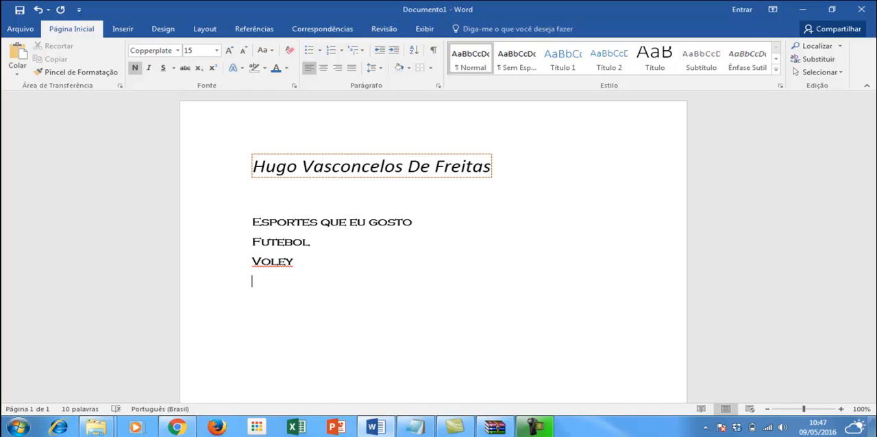
pyautogui.write('Basquete')
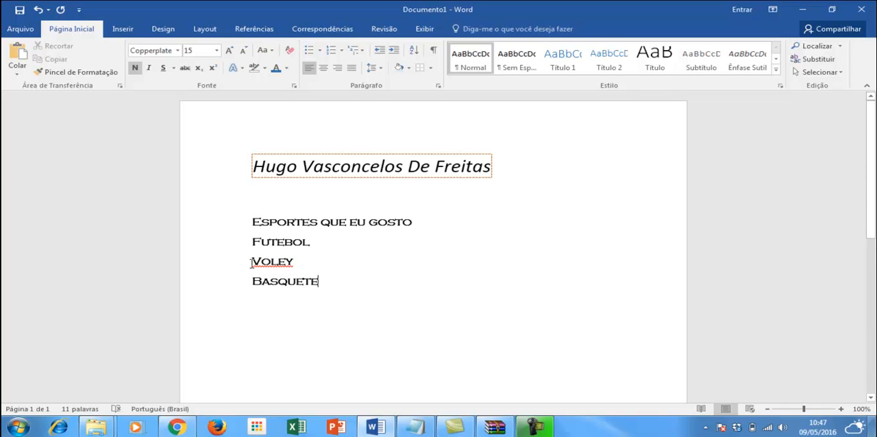
# Correct the misspelled word "Voley" to the suggested spelling "Vôlei".
pyautogui.moveTo(255, 264); pyautogui.dragTo(304, 261)
pyautogui.click(305, 269)
pyautogui.rightClick(275, 262)
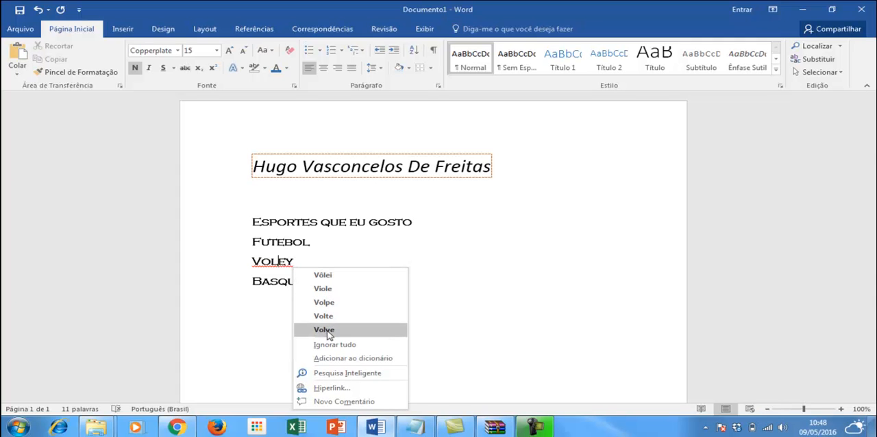
pyautogui.click(319, 276)
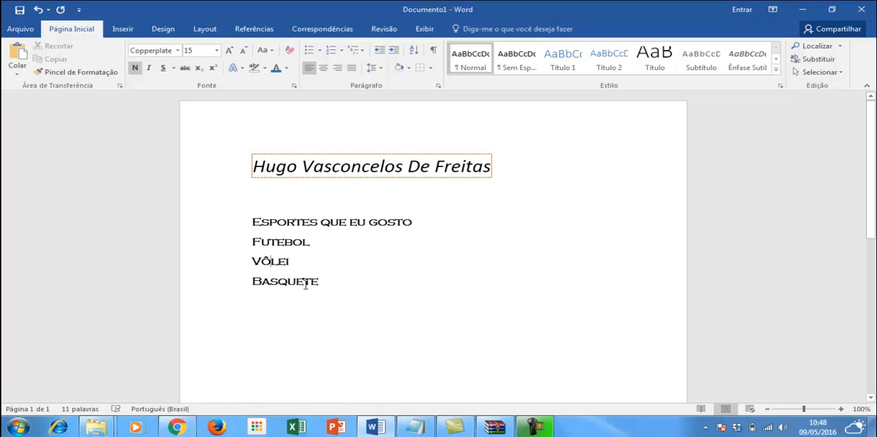
pyautogui.moveTo(285, 261); pyautogui.dragTo(289, 262)
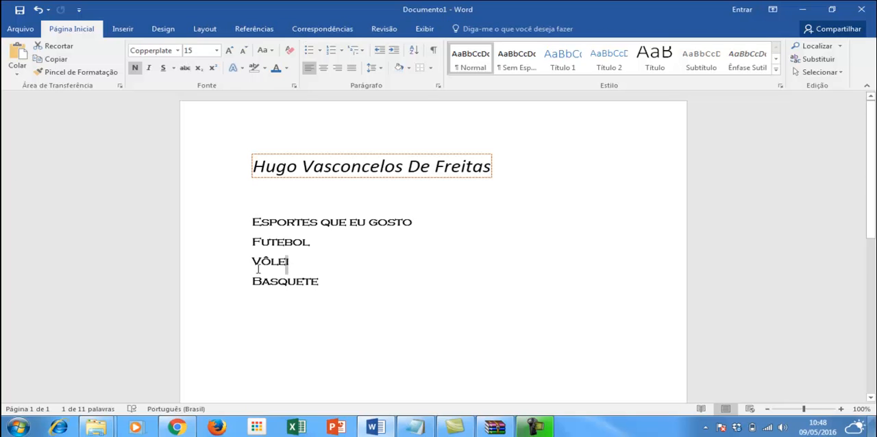
pyautogui.click(326, 284)
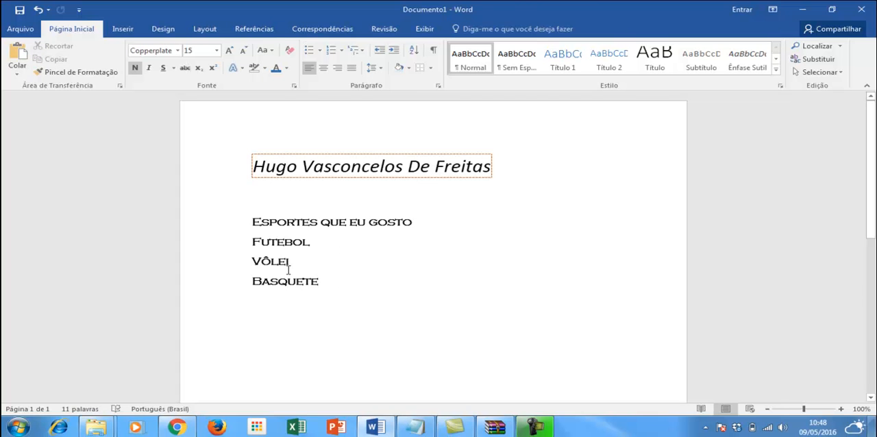
# Reduce the font size of the three sports lines, Futebol, Vôlei and Basquete, to 12.
pyautogui.keyDown('shift'); pyautogui.click(247, 247); pyautogui.keyUp('shift')
pyautogui.moveTo(336, 287); pyautogui.dragTo(253, 241)
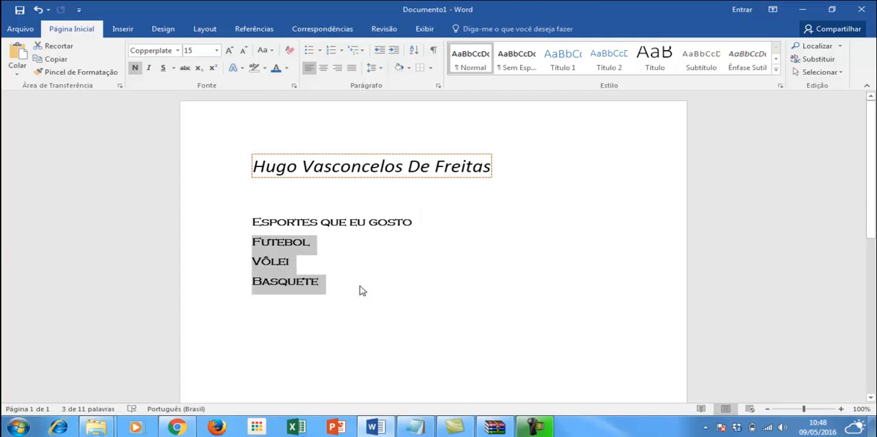
pyautogui.click(244, 51)
pyautogui.click(244, 51)
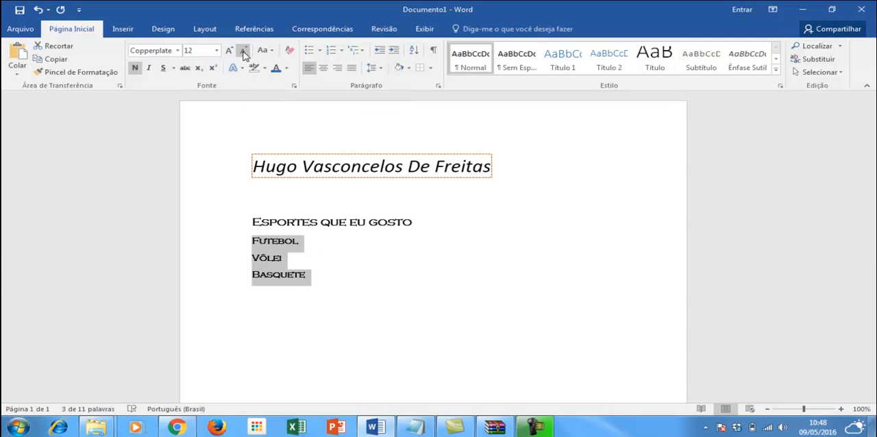
# Make the heading "Esportes que eu gosto" italic and colour its text dark blue from the theme colours.
pyautogui.click(432, 222)
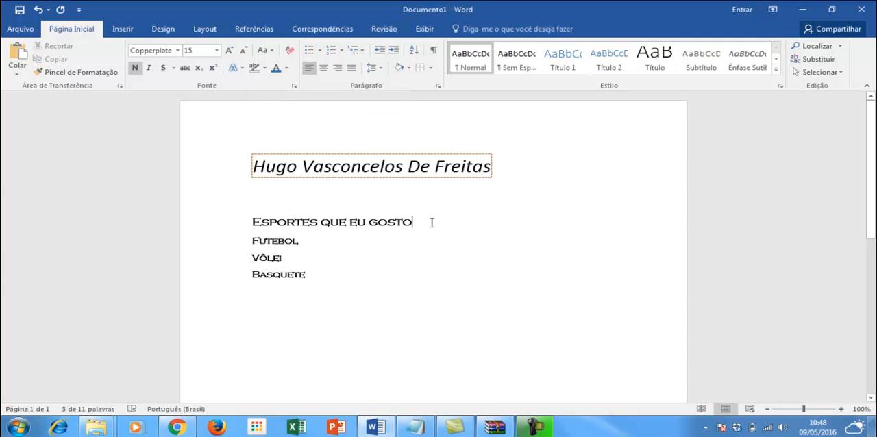
pyautogui.click(252, 219)
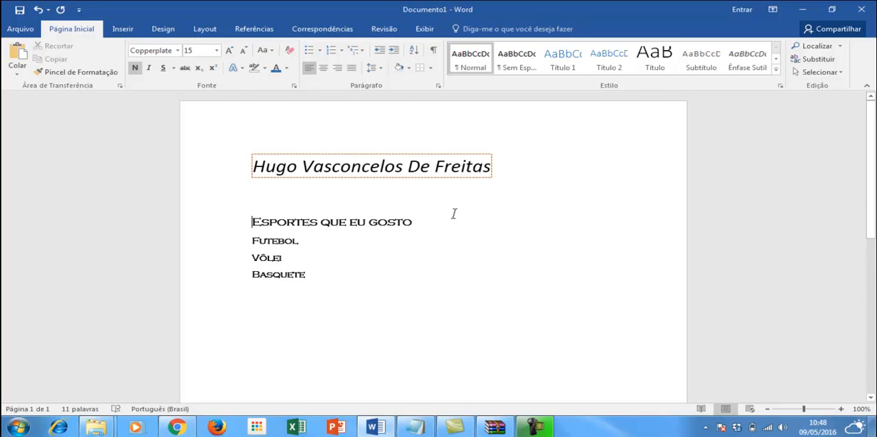
pyautogui.tripleClick(403, 221)
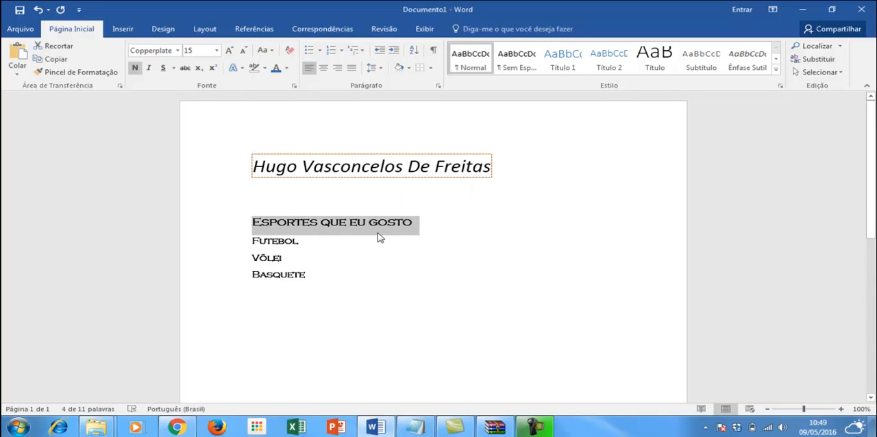
pyautogui.click(148, 68)
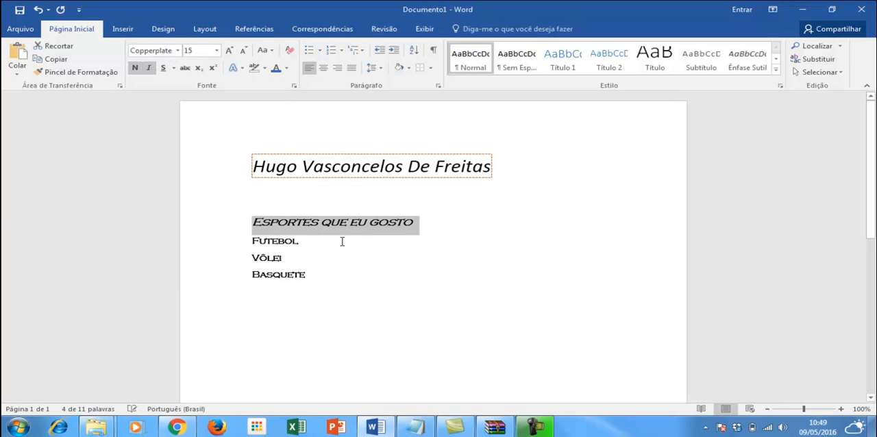
pyautogui.click(286, 68)
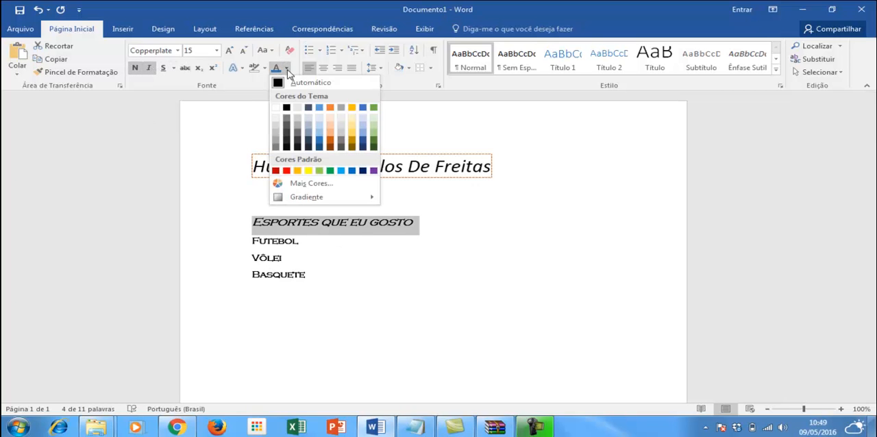
pyautogui.click(320, 150)
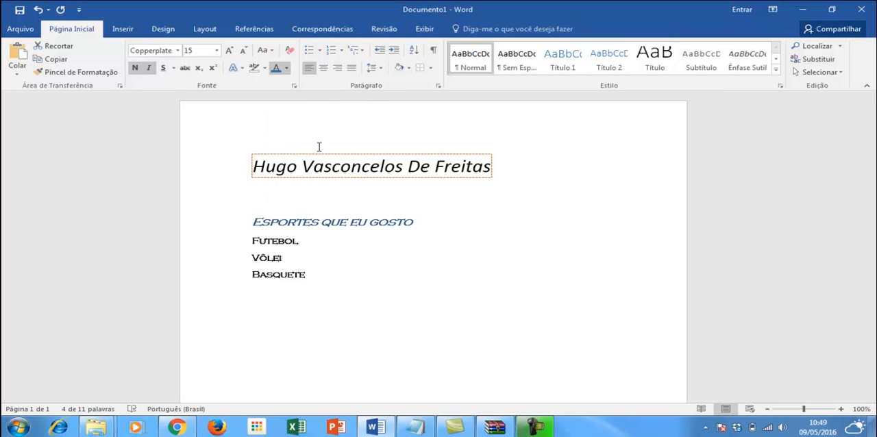
# Turn the lines Futebol, Vôlei and Basquete into a bulleted list with check-mark bullets.
pyautogui.click(319, 281)
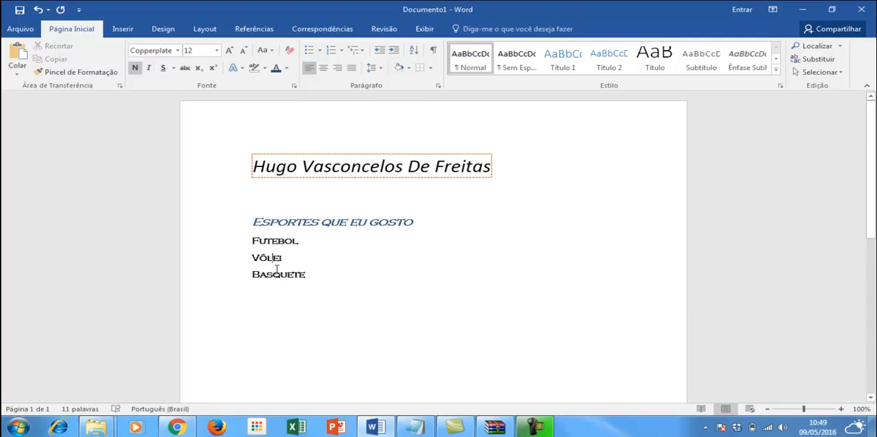
pyautogui.moveTo(311, 276); pyautogui.dragTo(272, 264)
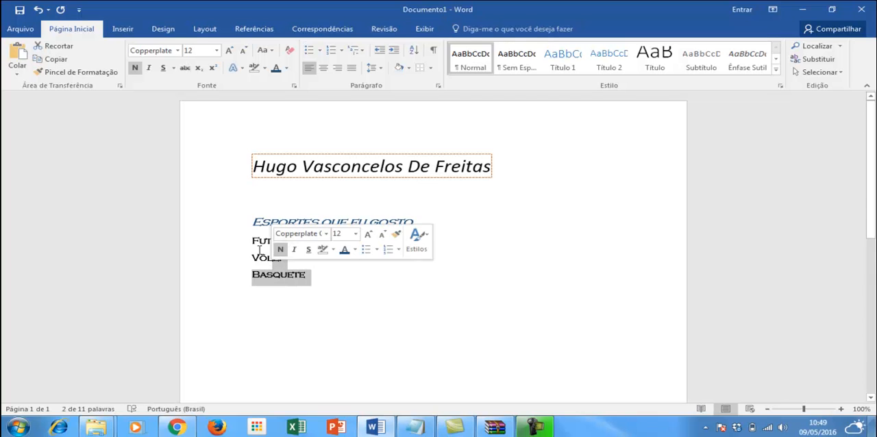
pyautogui.click(253, 242)
pyautogui.keyDown('shift'); pyautogui.click(307, 275); pyautogui.keyUp('shift')
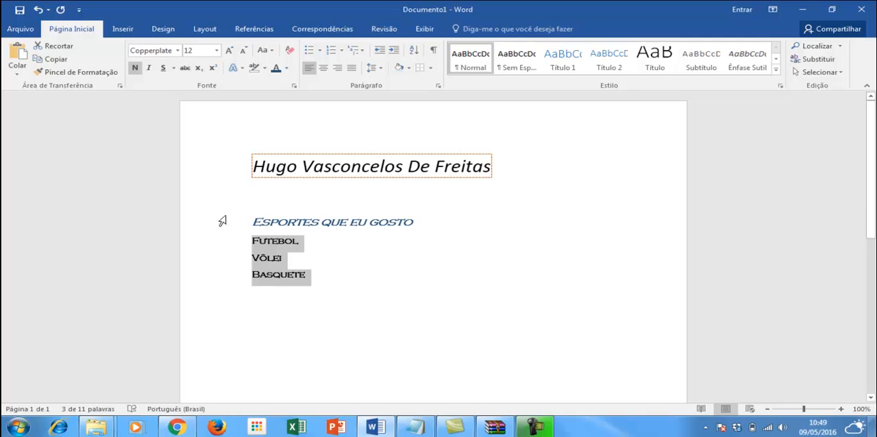
pyautogui.click(310, 53)
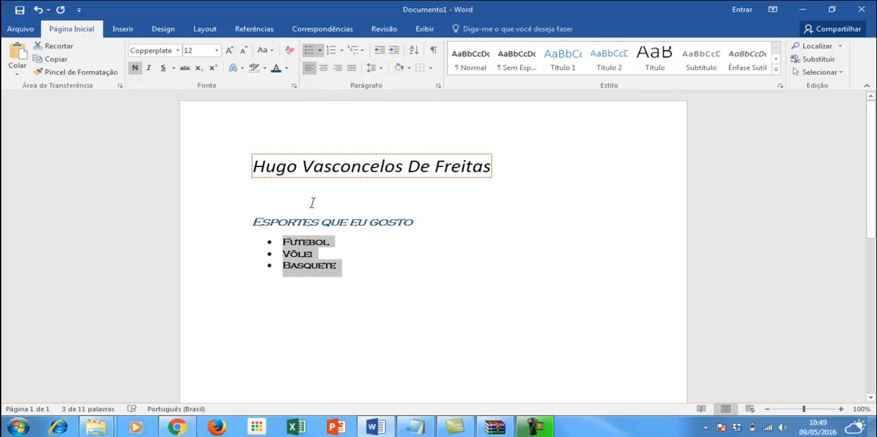
pyautogui.click(321, 54)
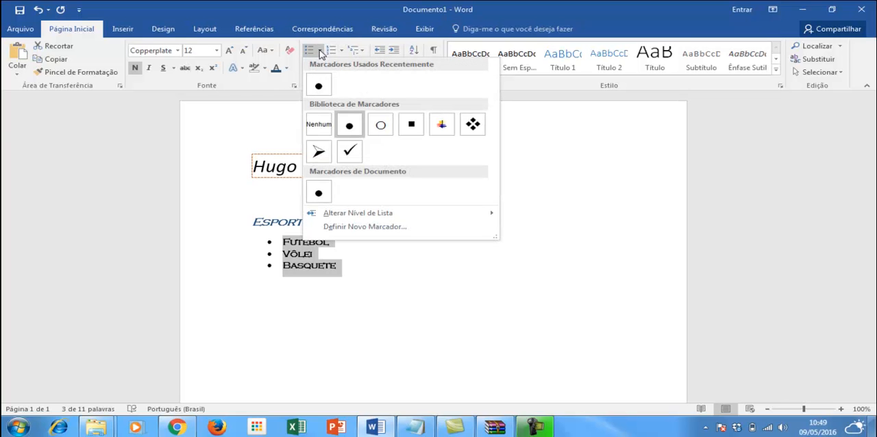
pyautogui.click(349, 151)
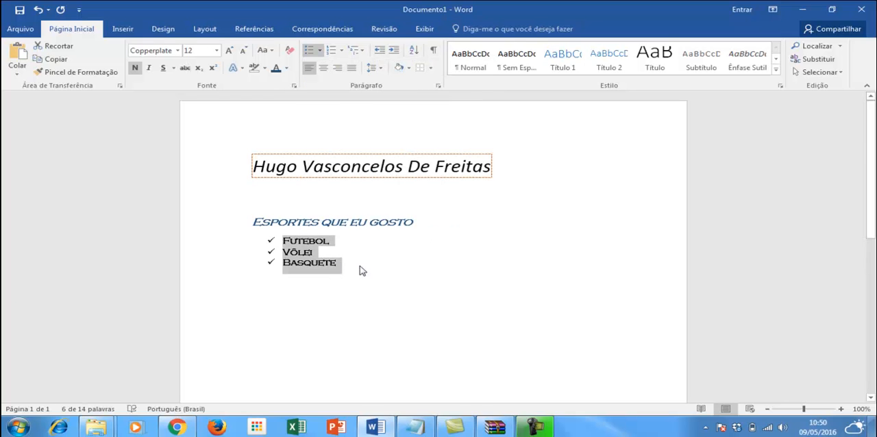
# Add two trial check-mark items, "Fsdfd" and "Fdgdfgfd", below Basquete in the bulleted list.
pyautogui.click(349, 299)
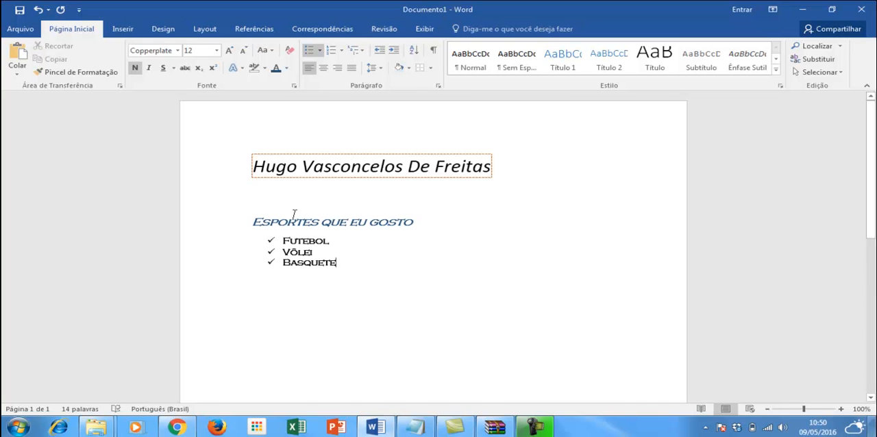
pyautogui.press('Return')
pyautogui.press('Return')
pyautogui.press('BackSpace')
pyautogui.press('Return')
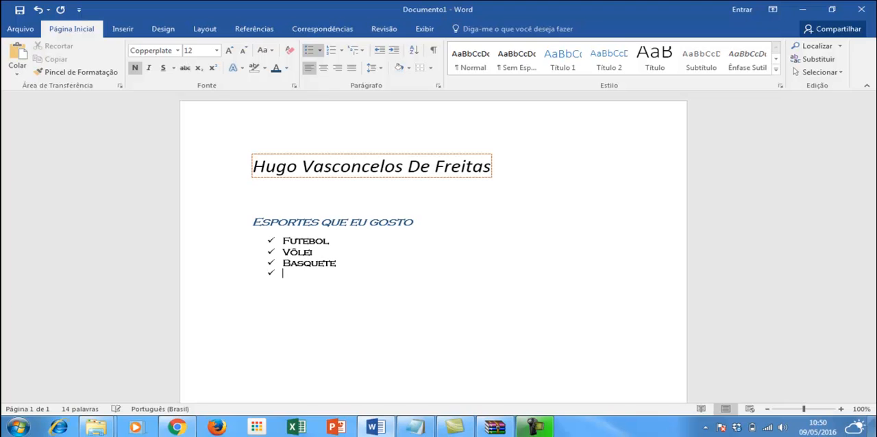
pyautogui.write('Esdfd')
pyautogui.press('Return')
pyautogui.write('Fdgdfgfd')
pyautogui.press('Return')
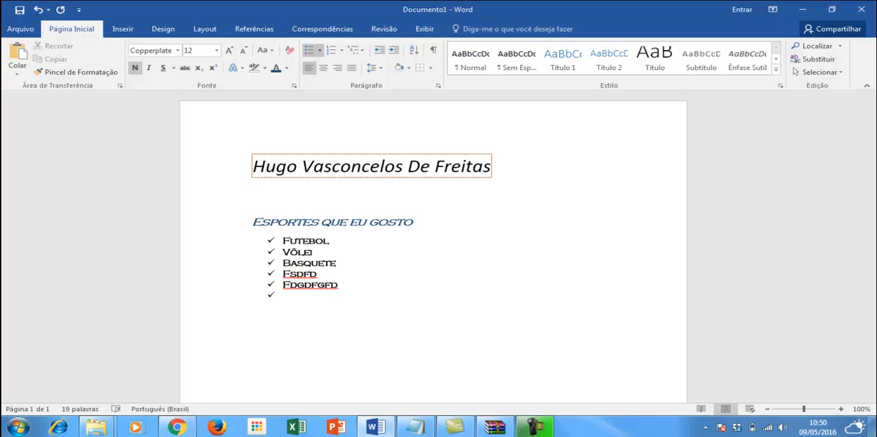
# Delete the two trial items and the leftover empty line below Basquete.
pyautogui.moveTo(262, 284); pyautogui.dragTo(261, 276)
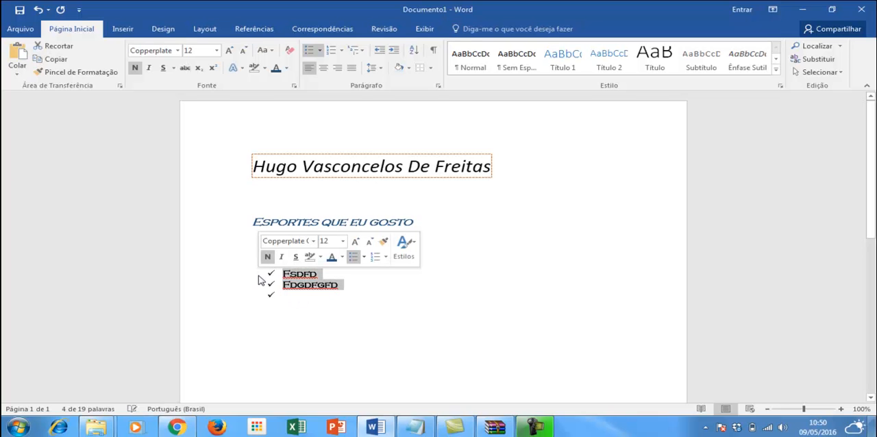
pyautogui.press('BackSpace')
pyautogui.press('BackSpace')
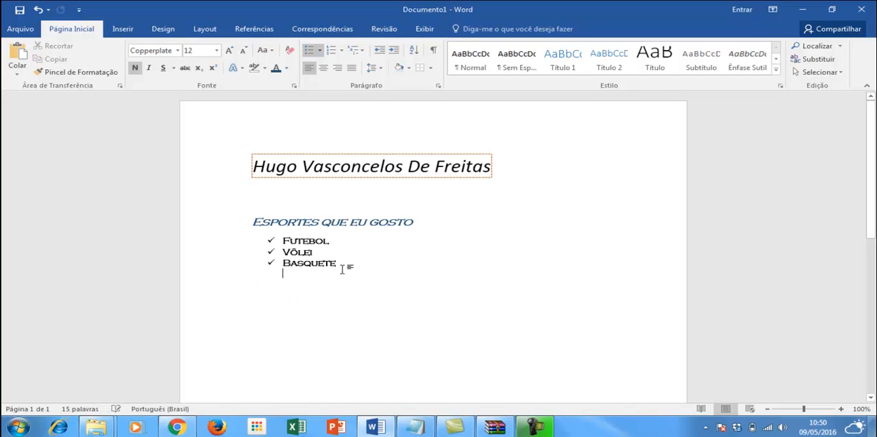
pyautogui.press('BackSpace')
# End the check-mark list after Basquete with a new line whose bullet is set to Nenhum.
pyautogui.press('Return')
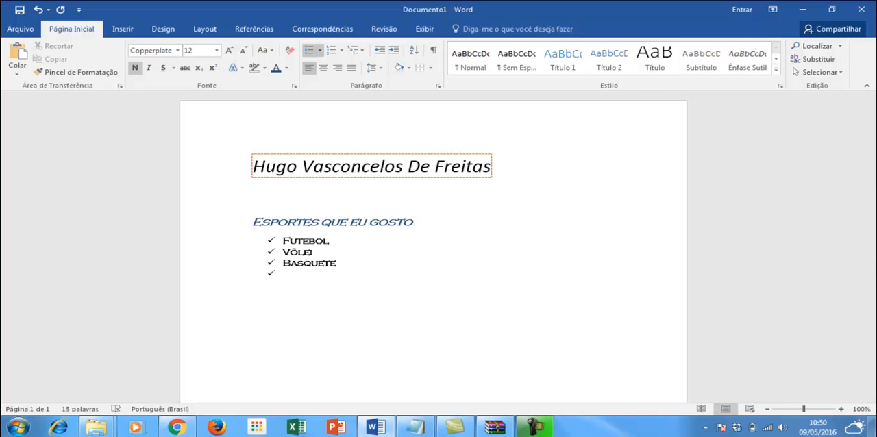
pyautogui.press('Return')
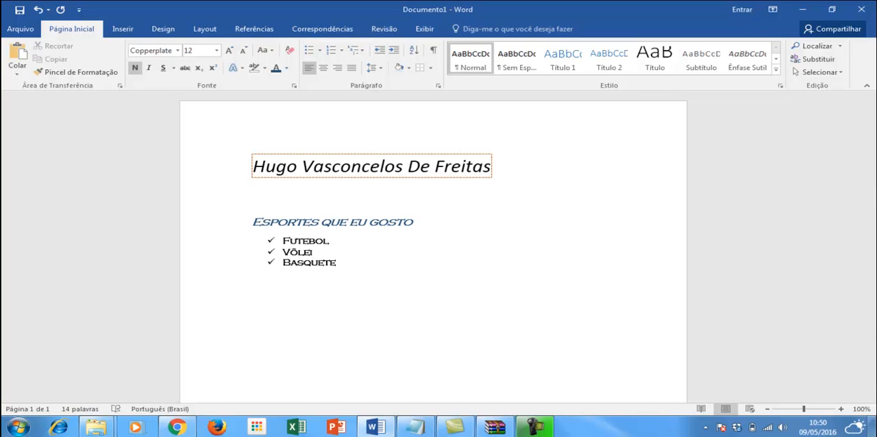
pyautogui.click(370, 263)
pyautogui.press('Return')
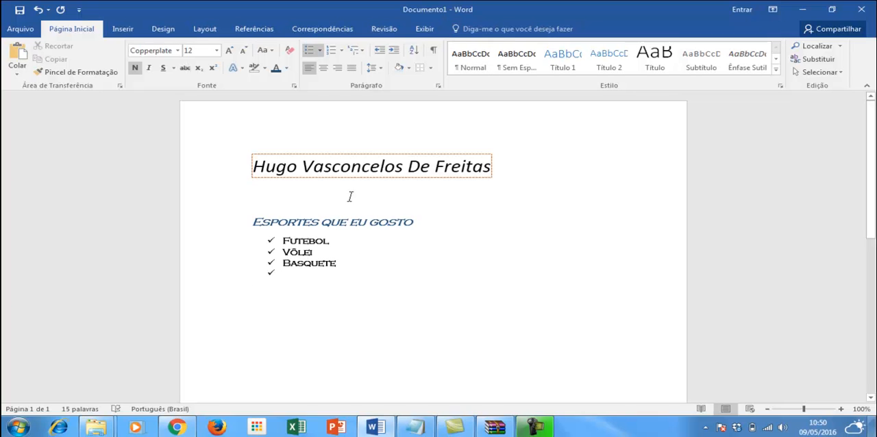
pyautogui.click(319, 51)
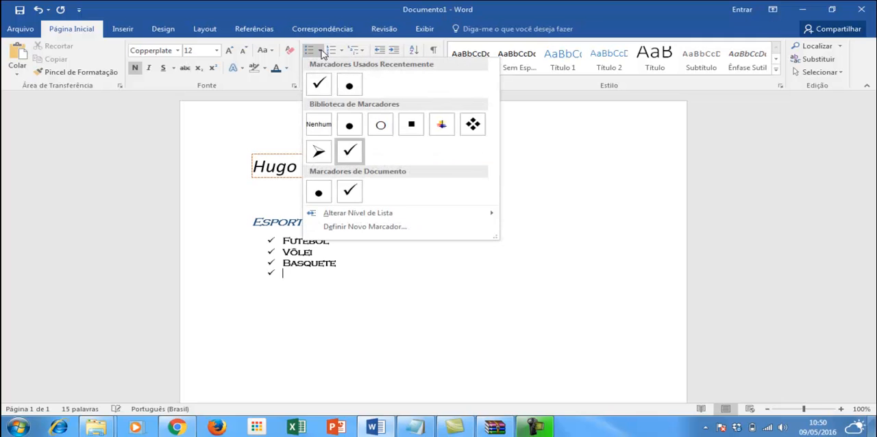
pyautogui.click(318, 126)
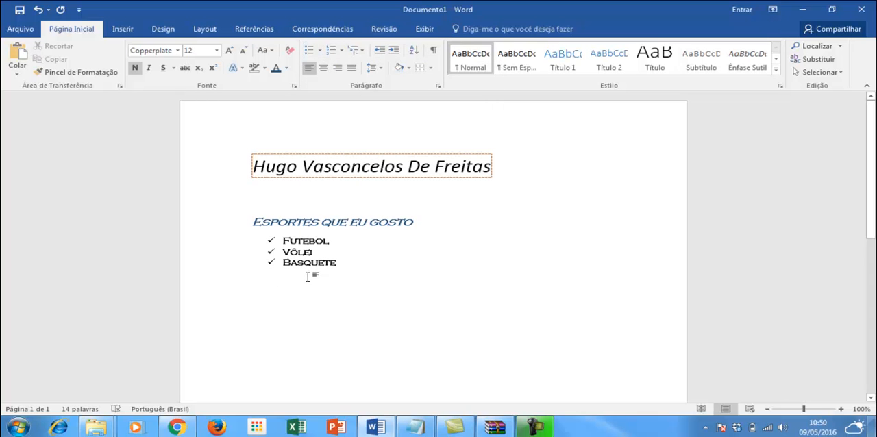
# Write a second heading, "Esportes que eu não gosto", below the bulleted list, separated by an empty line.
pyautogui.press('Return')
pyautogui.write('Esportes ')
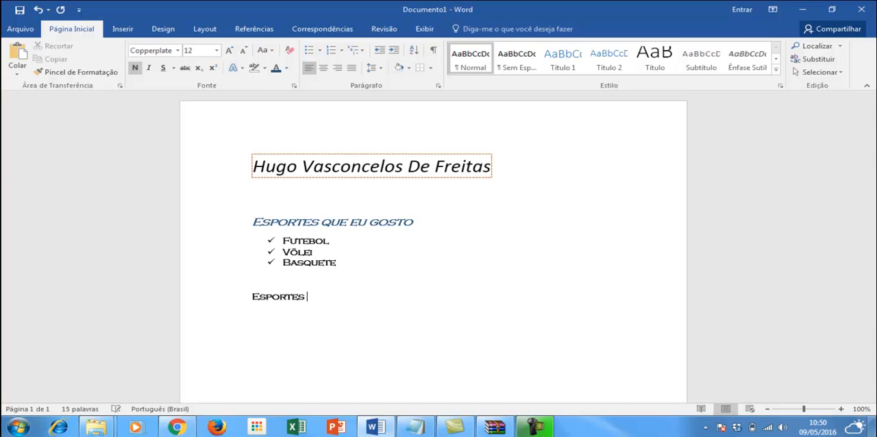
pyautogui.write('que eu não gosto')
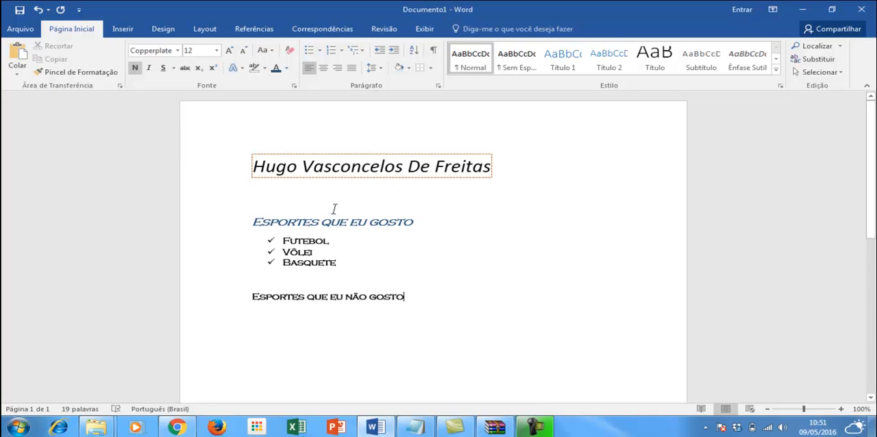
# Copy the formatting of the heading "Esportes que eu gosto" to "Esportes que eu não gosto" with the Format Painter.
pyautogui.moveTo(413, 223); pyautogui.dragTo(388, 223)
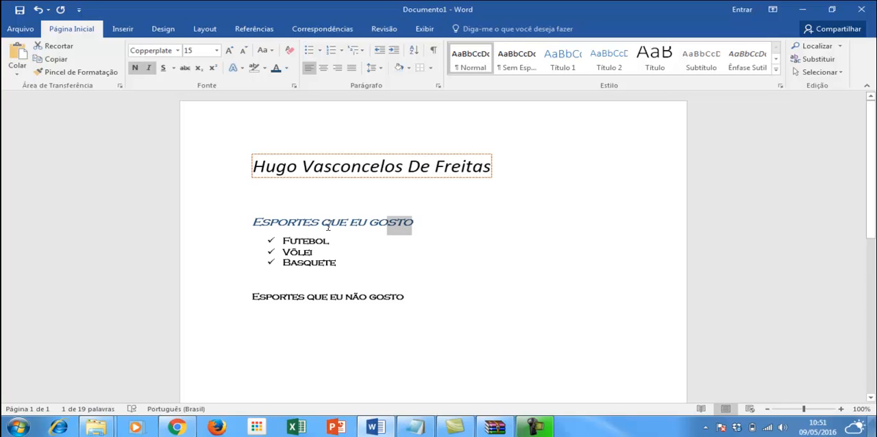
pyautogui.click(459, 226)
pyautogui.moveTo(462, 225); pyautogui.dragTo(252, 222)
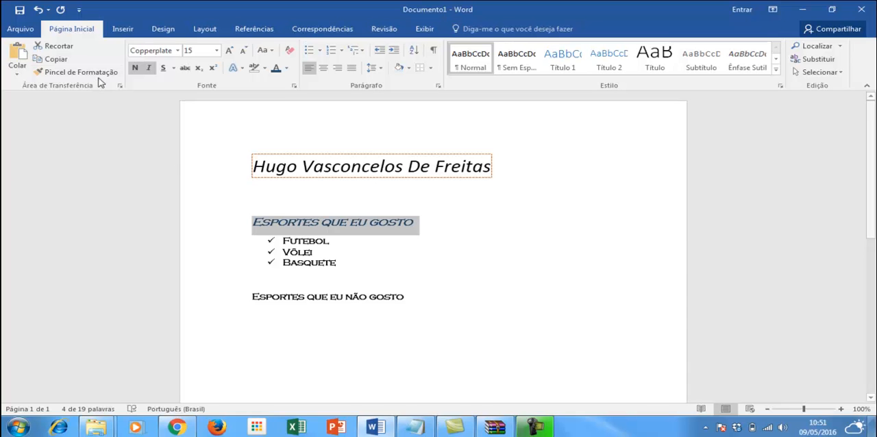
pyautogui.click(77, 72)
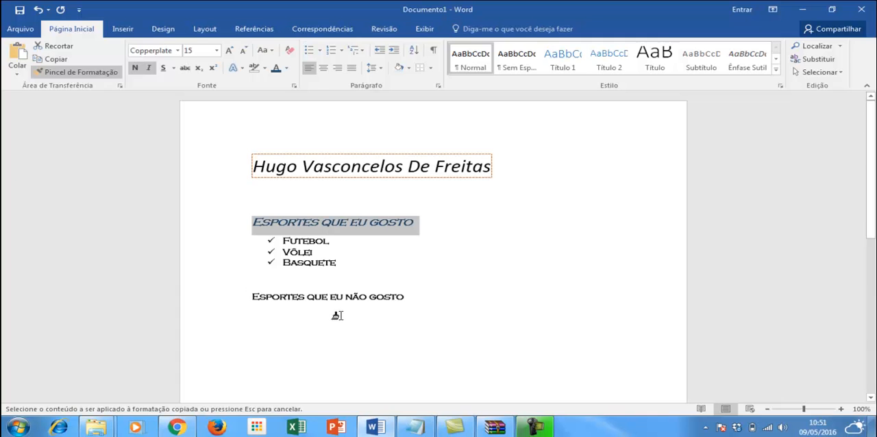
pyautogui.moveTo(412, 297); pyautogui.dragTo(261, 297)
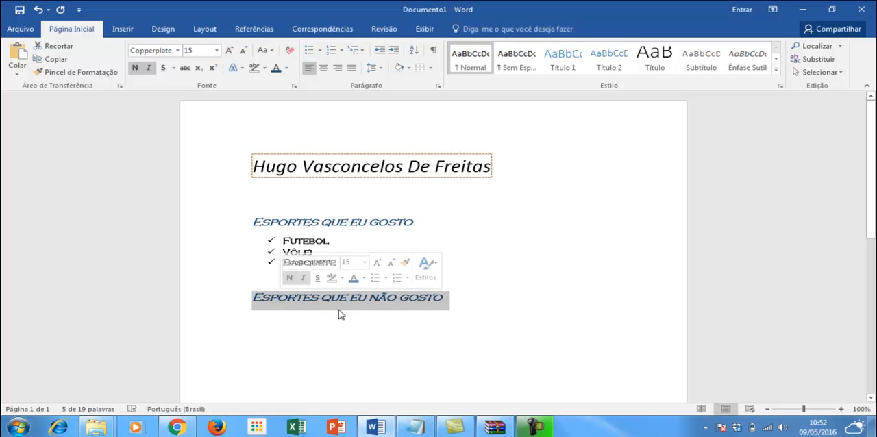
pyautogui.click(296, 223)
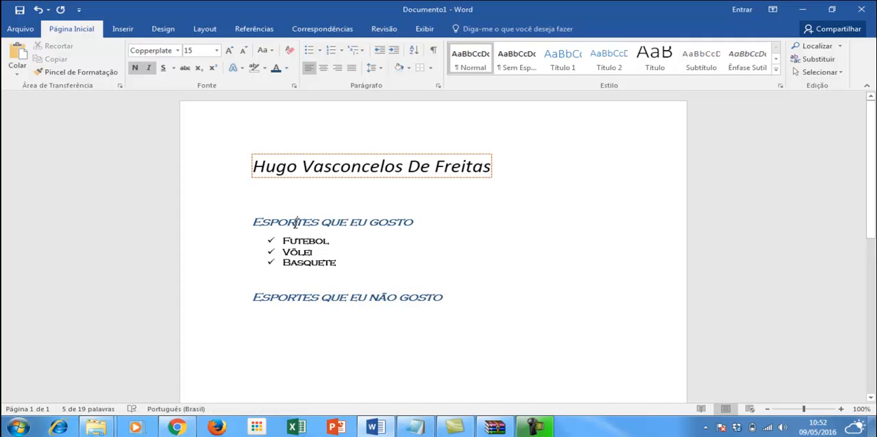
pyautogui.click(326, 298)
pyautogui.click(332, 223)
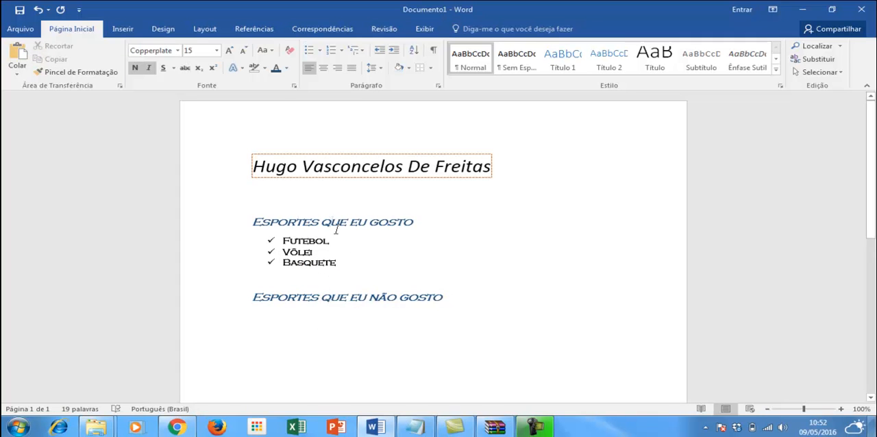
# Add the lines "Tênis", "Golf" and "atletismo" below the heading "Esportes que eu não gosto".
pyautogui.click(460, 299)
pyautogui.press('Return')
pyautogui.write('Tênis')
pyautogui.press('Return')
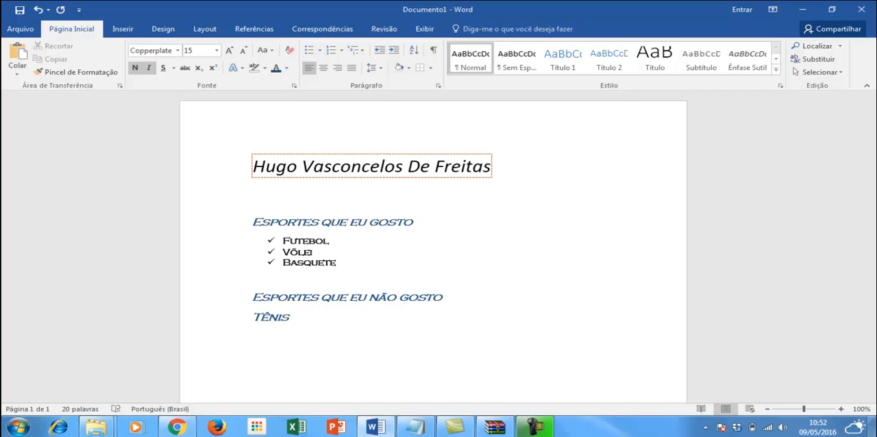
pyautogui.write('Golf')
pyautogui.press('Return')
pyautogui.write('atletismo')
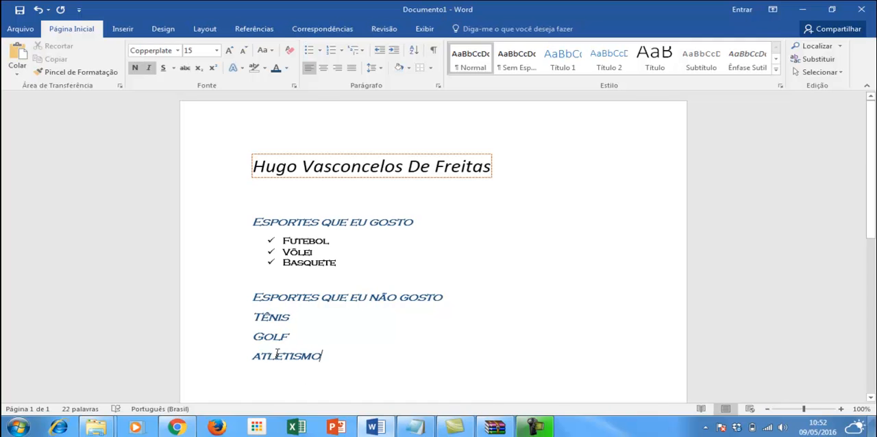
# Copy the text formatting of the list item Basquete to the line "atletismo" with the Format Painter.
pyautogui.moveTo(330, 264); pyautogui.dragTo(282, 241)
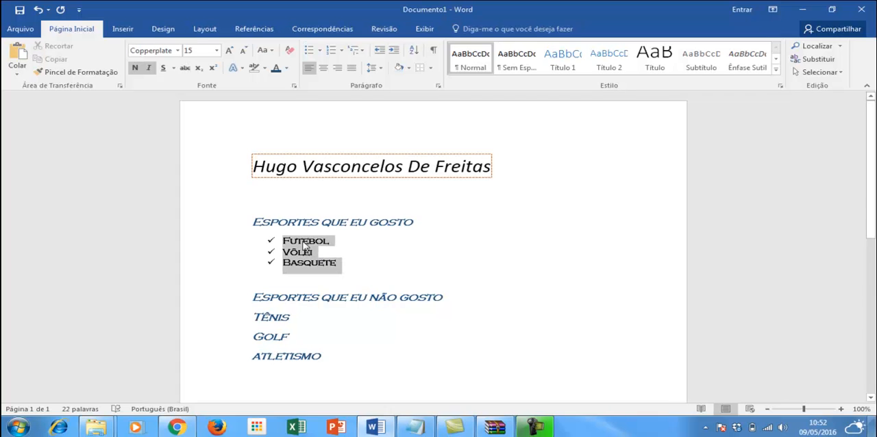
pyautogui.click(337, 353)
pyautogui.moveTo(325, 265); pyautogui.dragTo(303, 265)
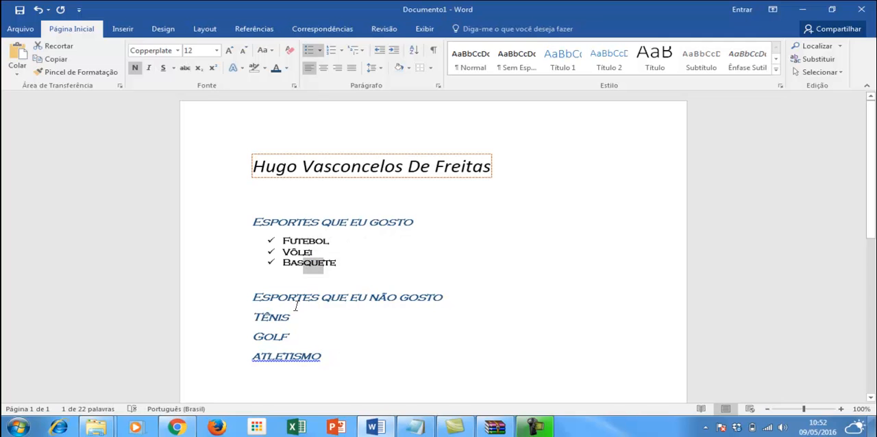
pyautogui.click(90, 75)
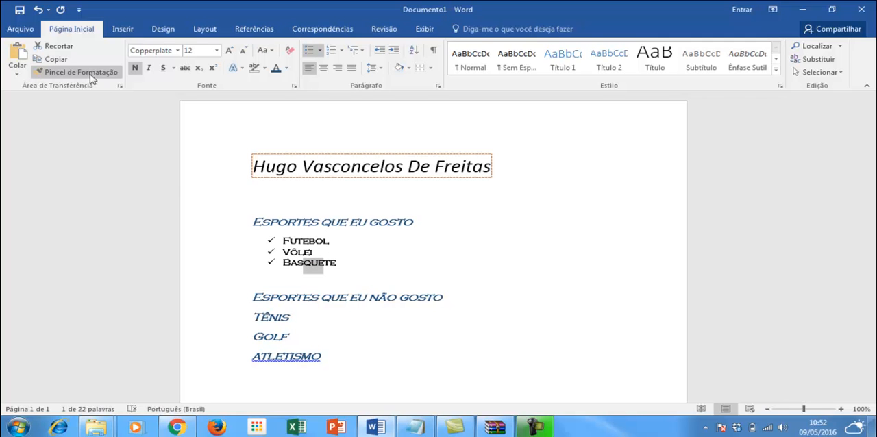
pyautogui.click(322, 357)
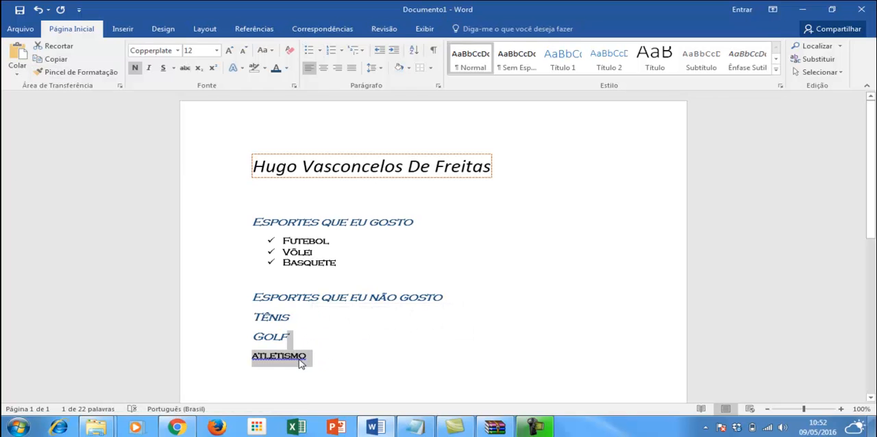
pyautogui.click(310, 342)
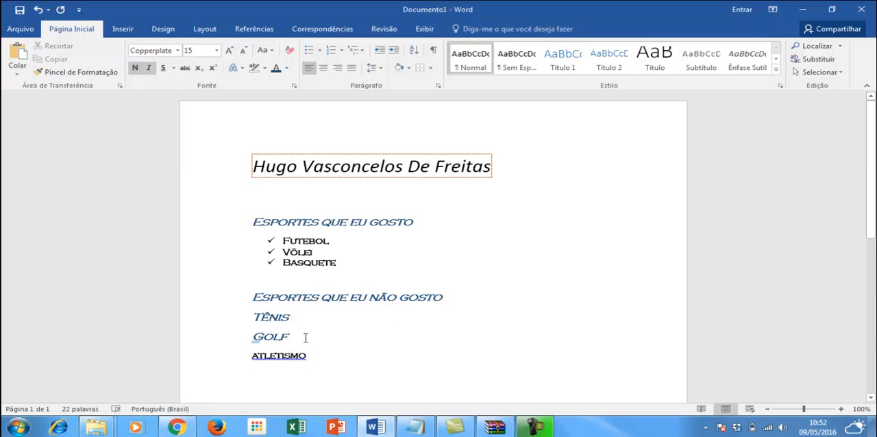
# Copy the formatting of "atletismo" to the lines Golf and Tênis with the Format Painter, including the first letter of Tênis.
pyautogui.click(286, 357)
pyautogui.click(77, 73)
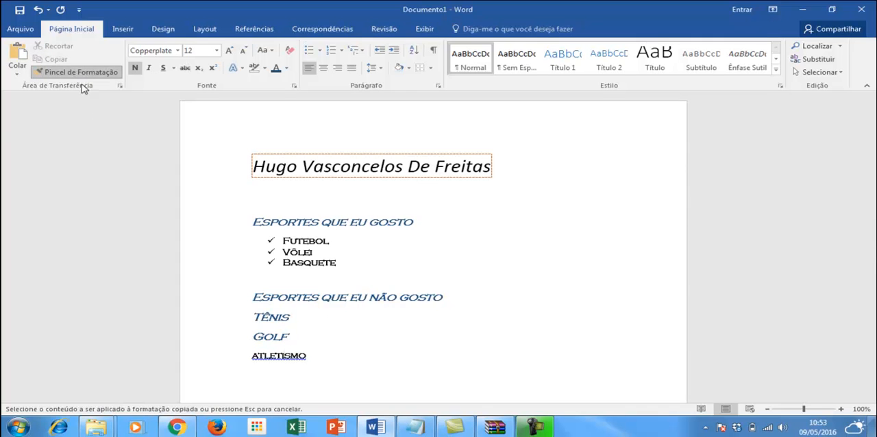
pyautogui.moveTo(291, 340); pyautogui.dragTo(259, 323)
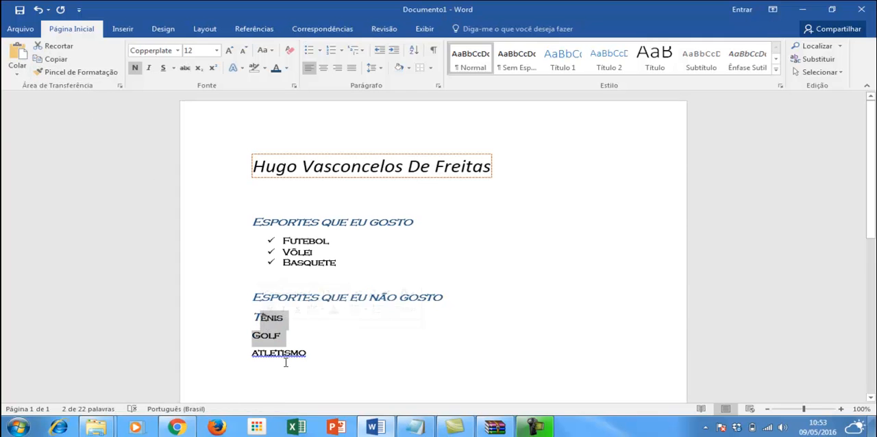
pyautogui.click(274, 336)
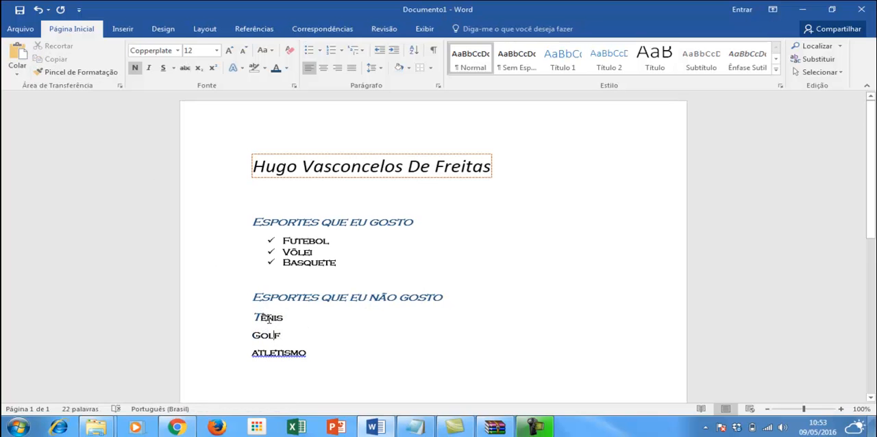
pyautogui.click(77, 73)
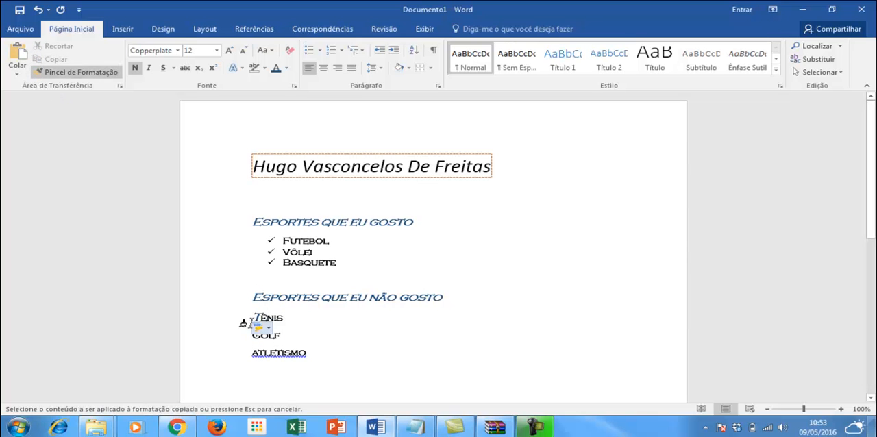
pyautogui.moveTo(256, 316); pyautogui.dragTo(261, 319)
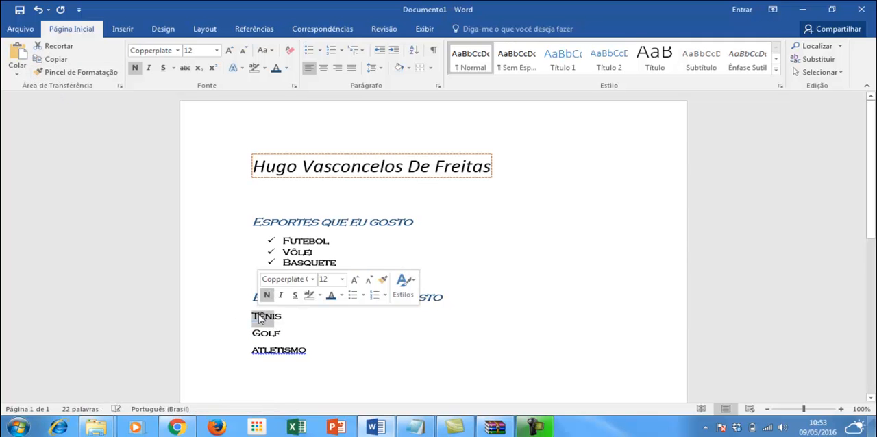
pyautogui.click(322, 341)
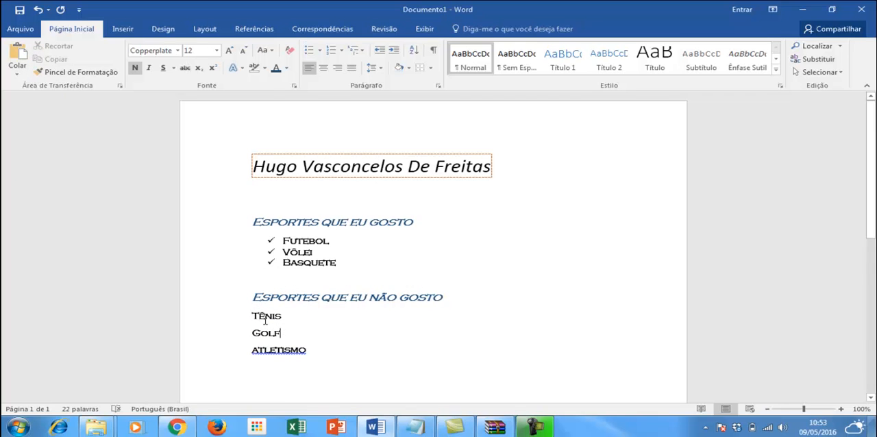
pyautogui.click(274, 355)
pyautogui.moveTo(298, 241); pyautogui.dragTo(307, 241)
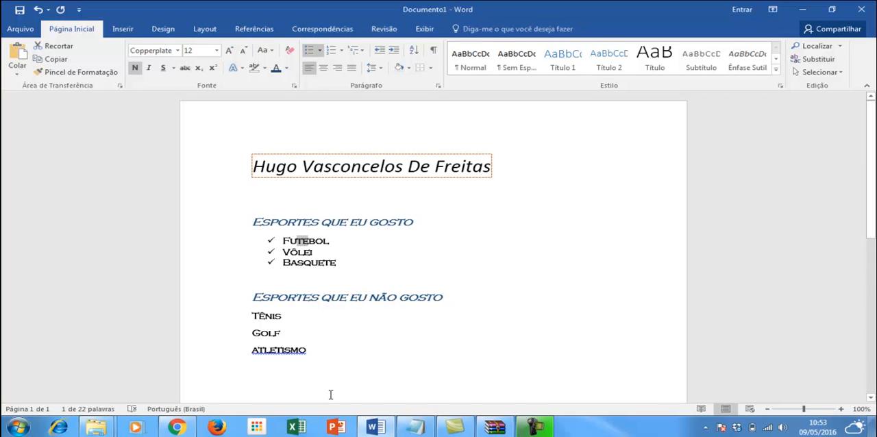
pyautogui.click(265, 317)
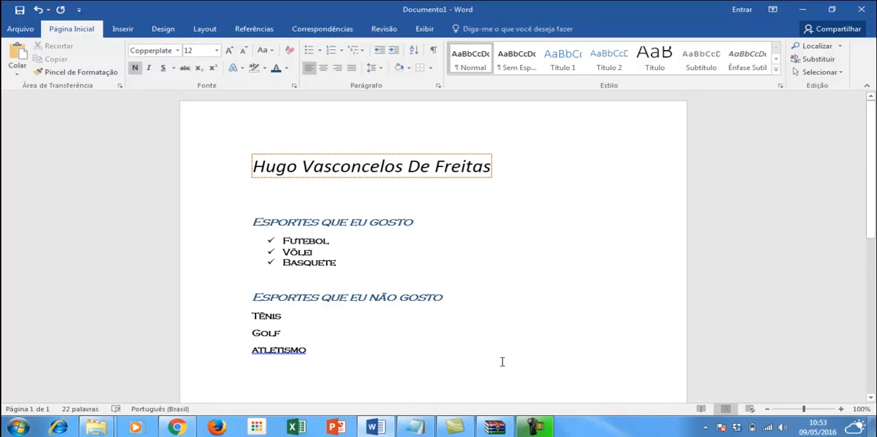